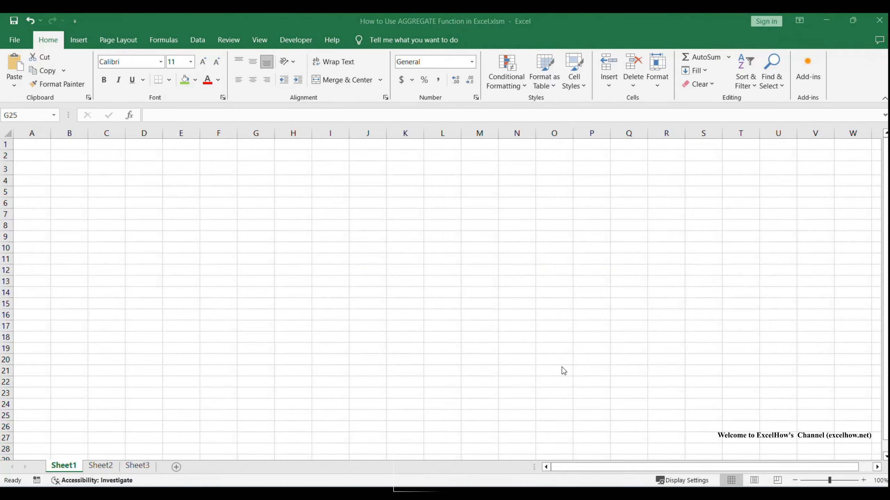
Open Sheet2 and review the AGGREGATE syntax and its arguments in the notes text box
left_click(105, 466)
left_click(389, 367)
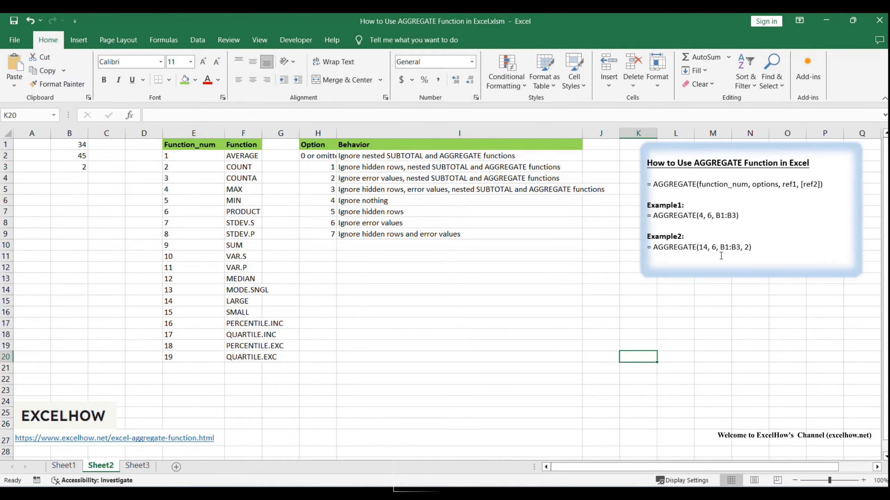
left_click(673, 187)
double_click(672, 185)
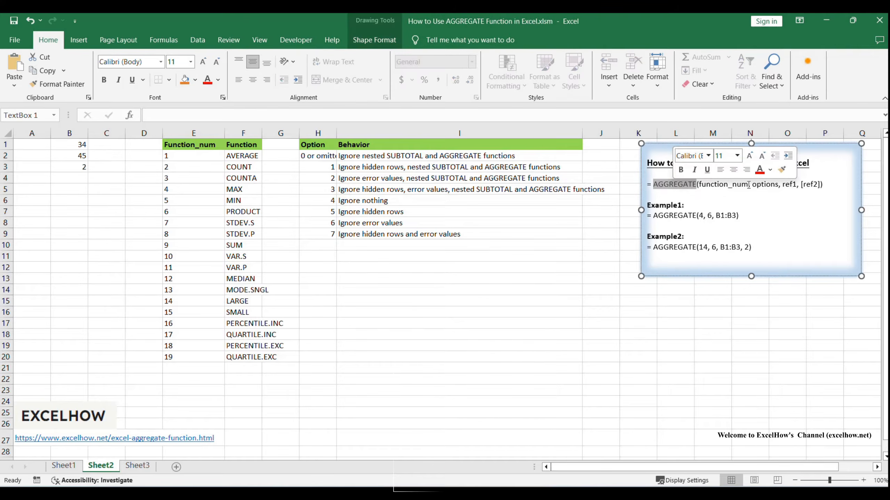
left_click(694, 187)
left_click(762, 186)
left_click(798, 187)
left_click(811, 186)
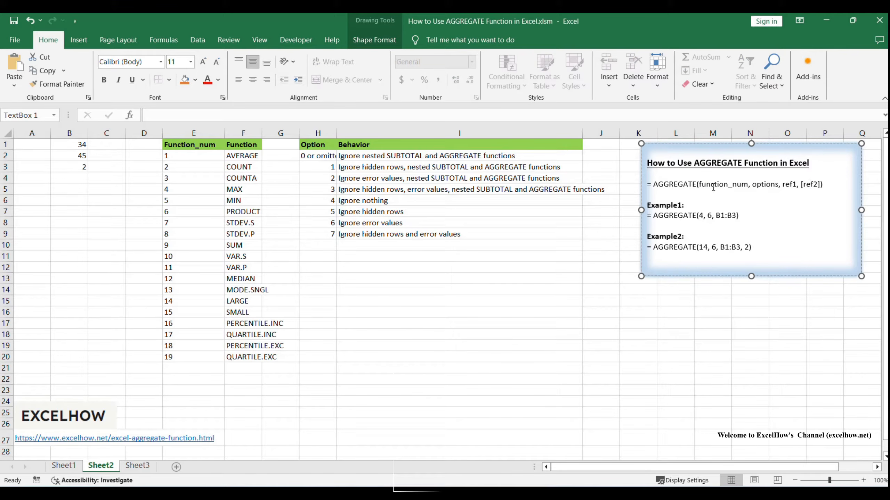
Examine the function_num argument and match its numbers to the functions listed in the Function_num and Function columns
double_click(742, 184)
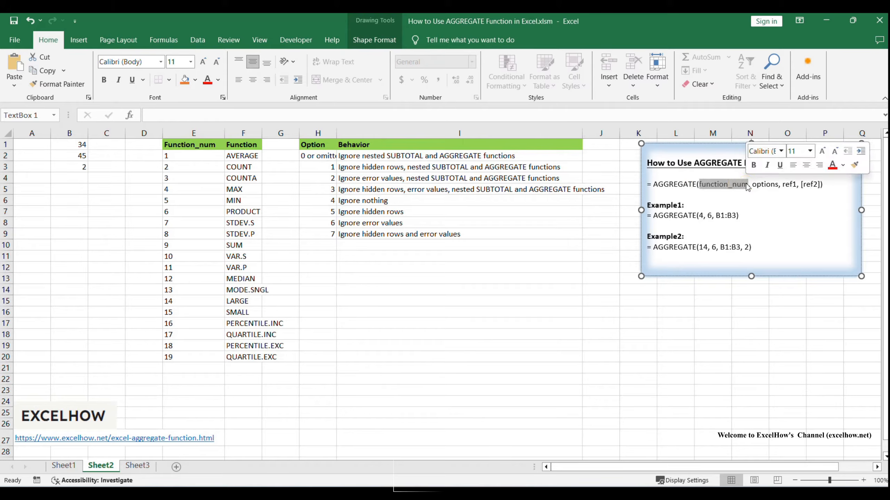
left_click(172, 159)
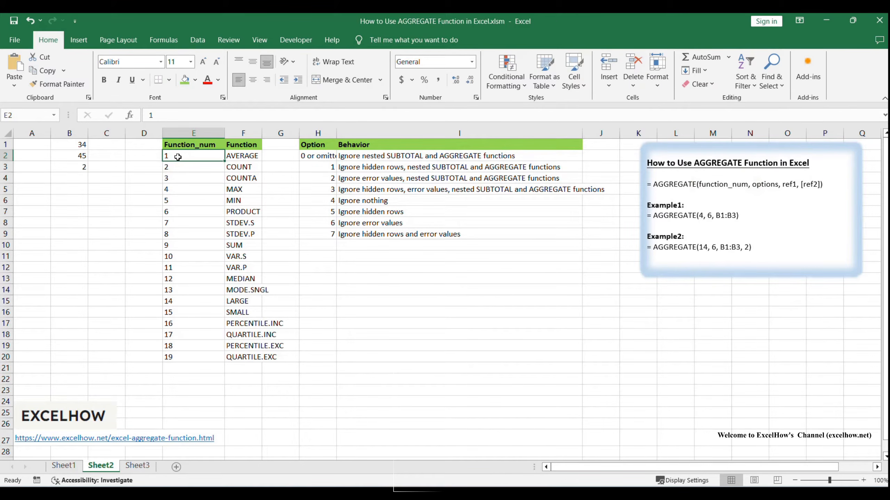
left_click(170, 353)
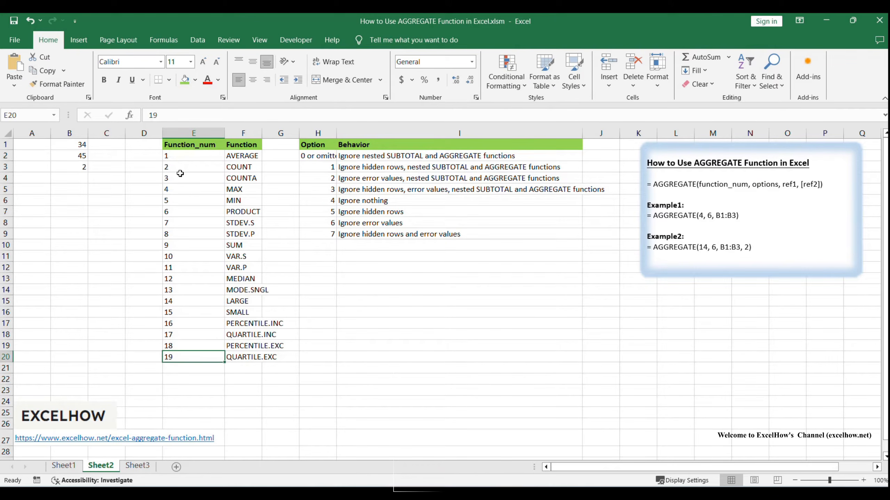
left_click(234, 156)
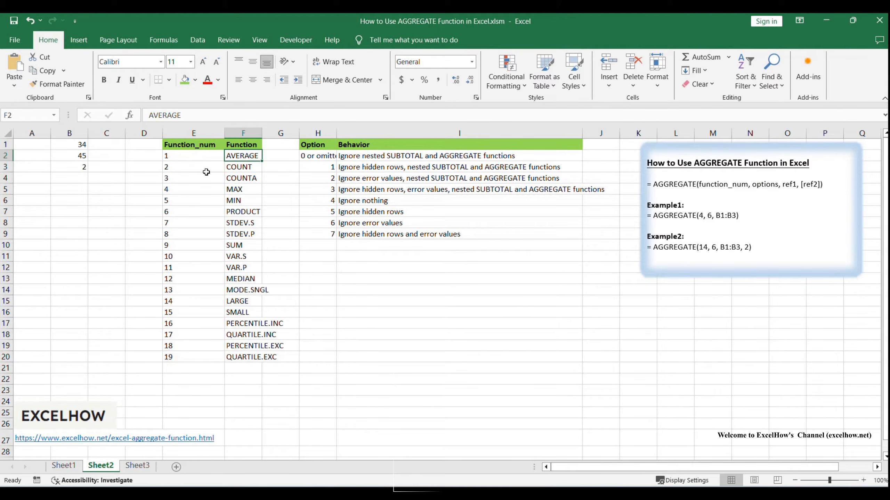
left_click(184, 168)
left_click(235, 168)
left_click(198, 192)
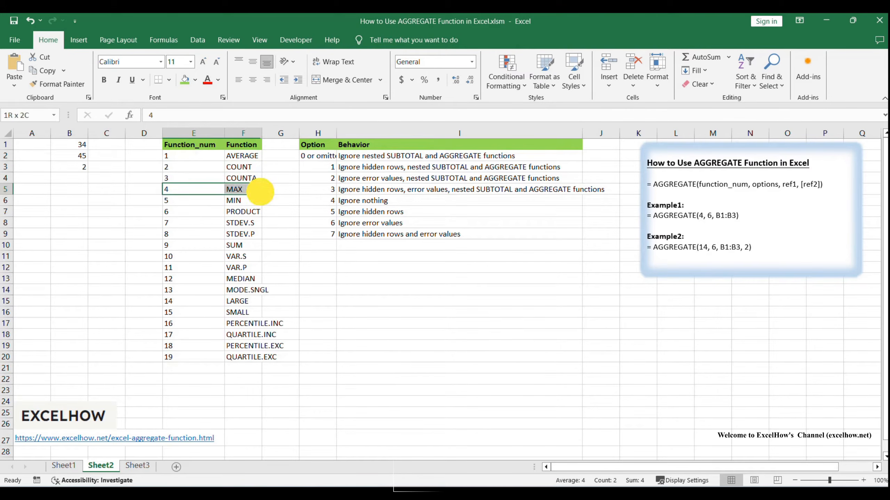
left_click(396, 323)
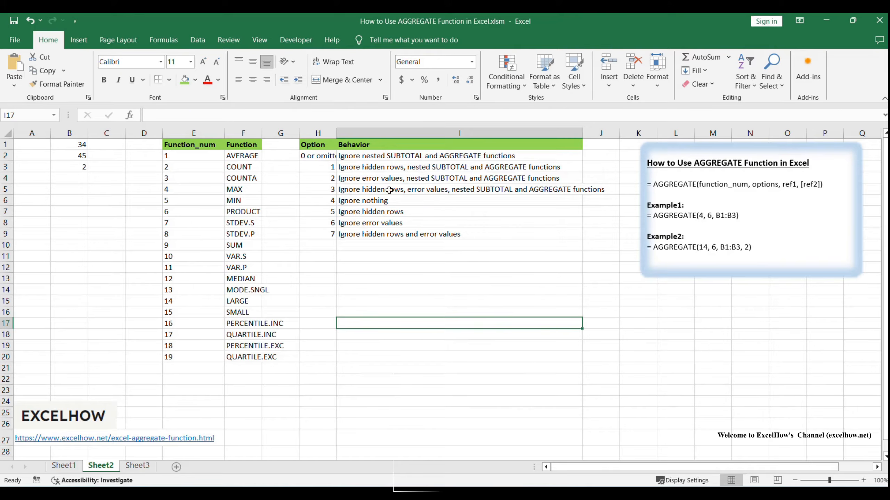
Review the Option and Behavior list in H2:I9 and the ref1, [ref2] arguments in the notes text box
left_click_drag(308, 155, 477, 234)
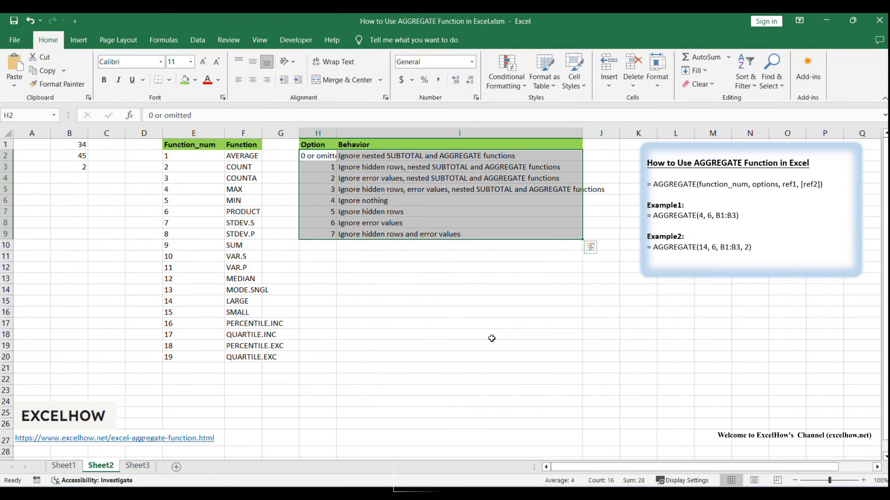
left_click(788, 234)
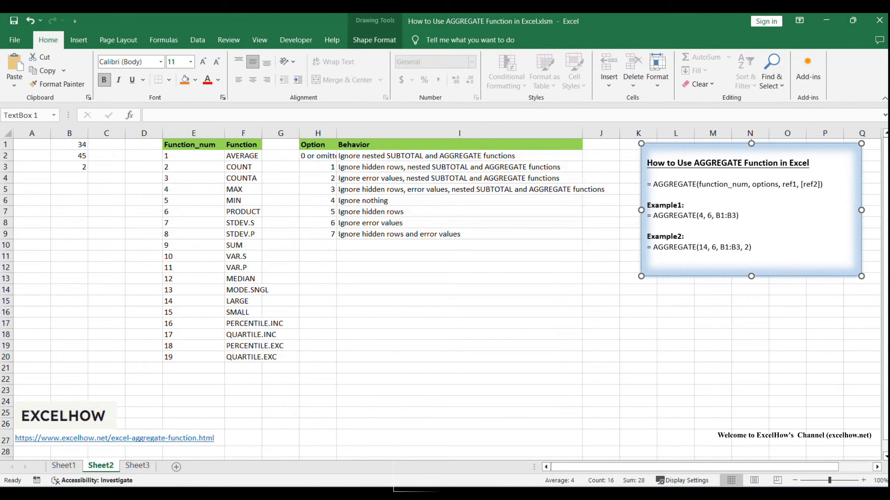
left_click(790, 196)
left_click_drag(782, 184, 821, 186)
left_click(814, 215)
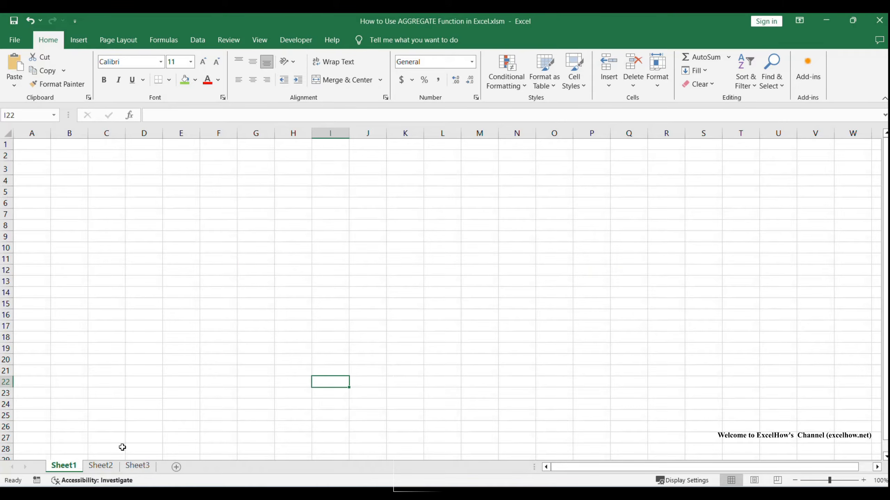
On Sheet2, enter the formula = AGGREGATE(4, 6, B1:B3) in cell C1
left_click(100, 465)
left_click(361, 348)
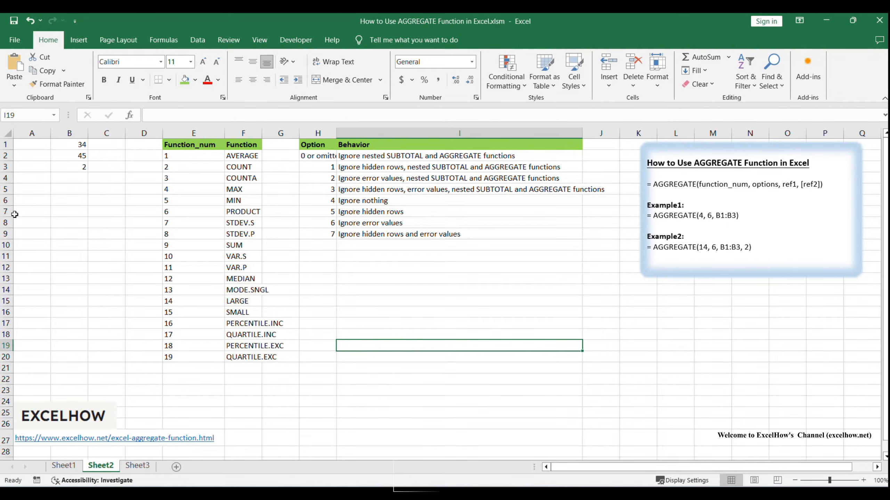
left_click(60, 203)
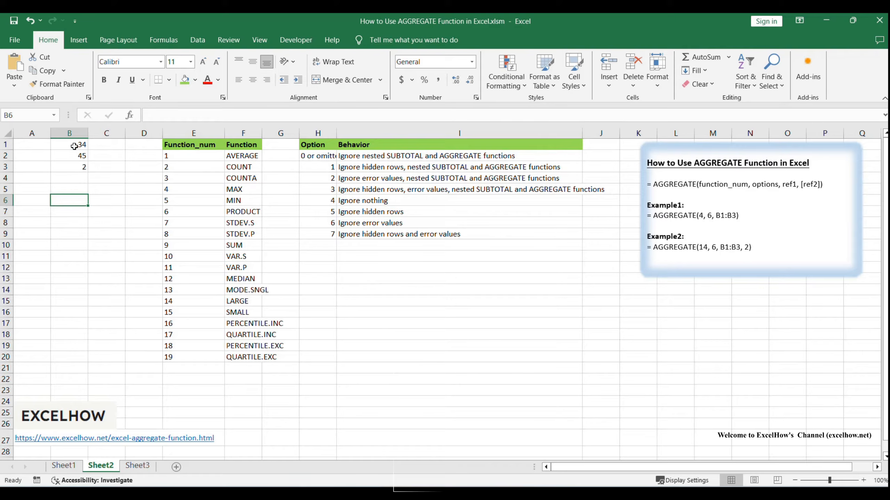
left_click(104, 144)
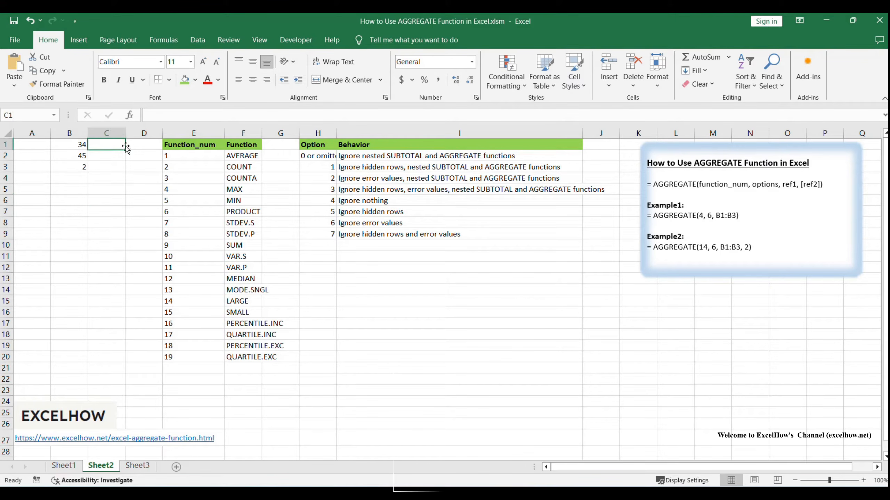
double_click(105, 144)
type("= AGGREGATE(4, 6, B1:B3)")
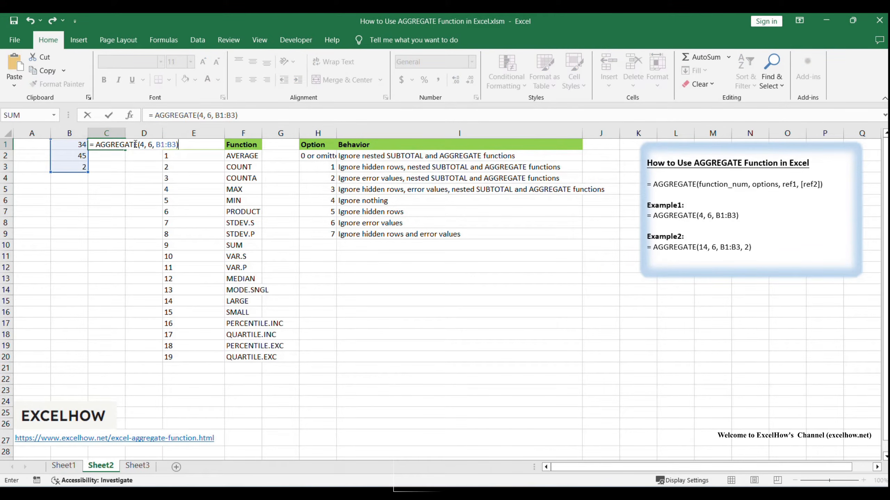
double_click(166, 144)
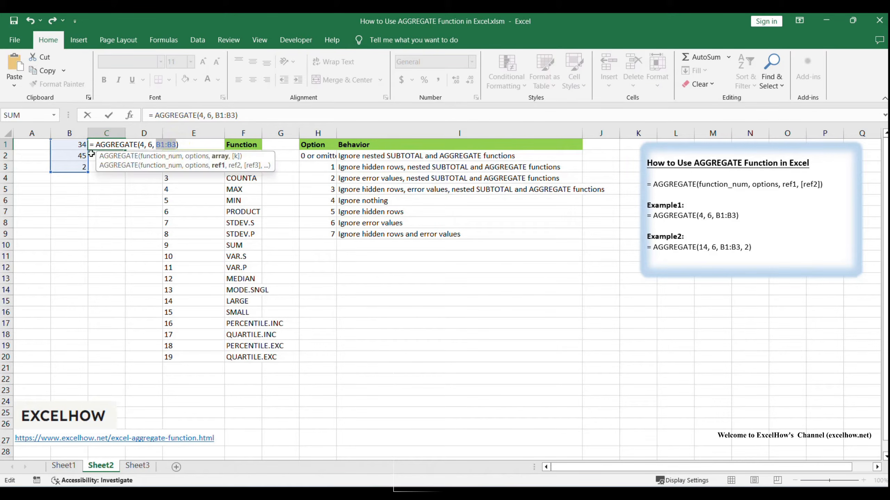
left_click(243, 114)
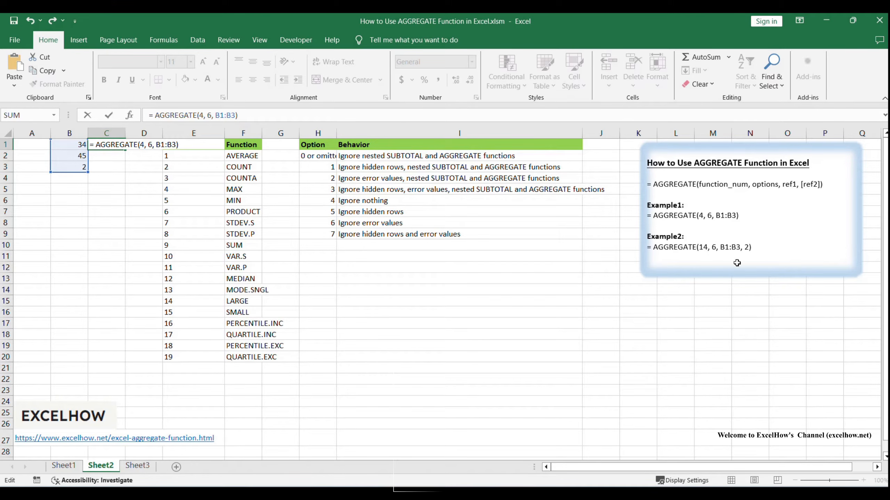
key("Return")
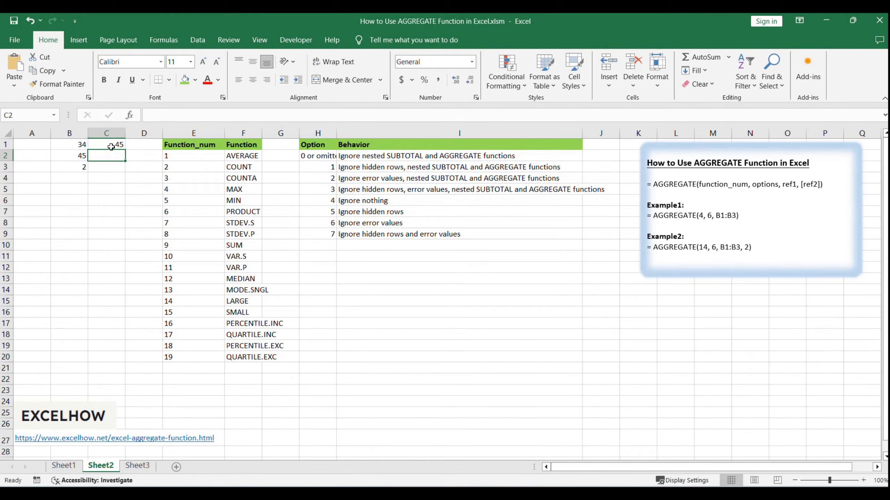
Inspect the arguments of the formula in C1, checking option 6 in the Behavior list and the B1:B3 reference
left_click(113, 148)
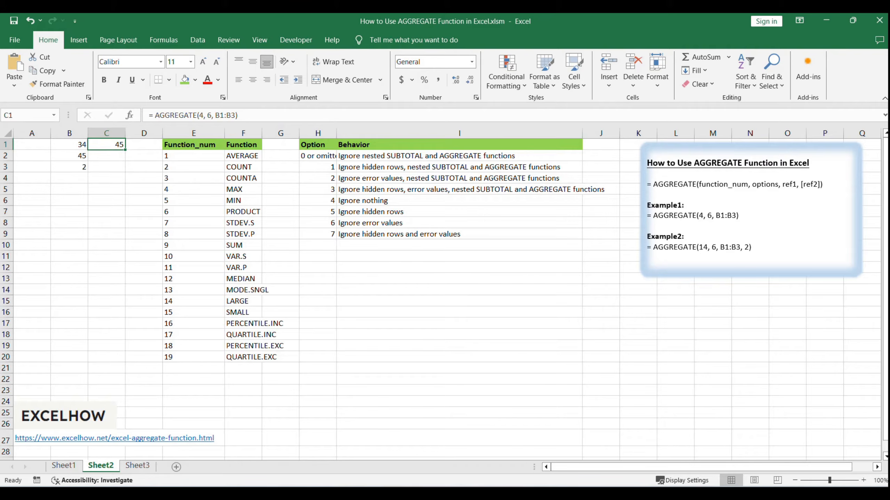
left_click(209, 115)
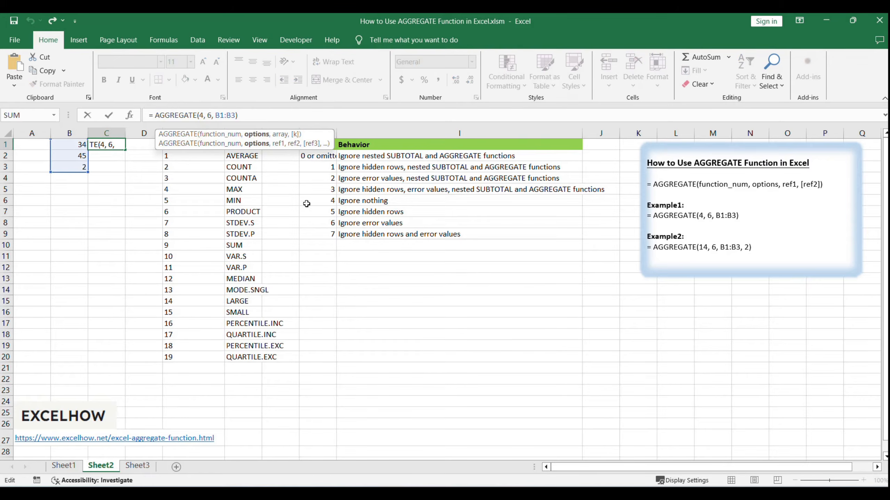
left_click(334, 223)
left_click_drag(329, 222, 400, 223)
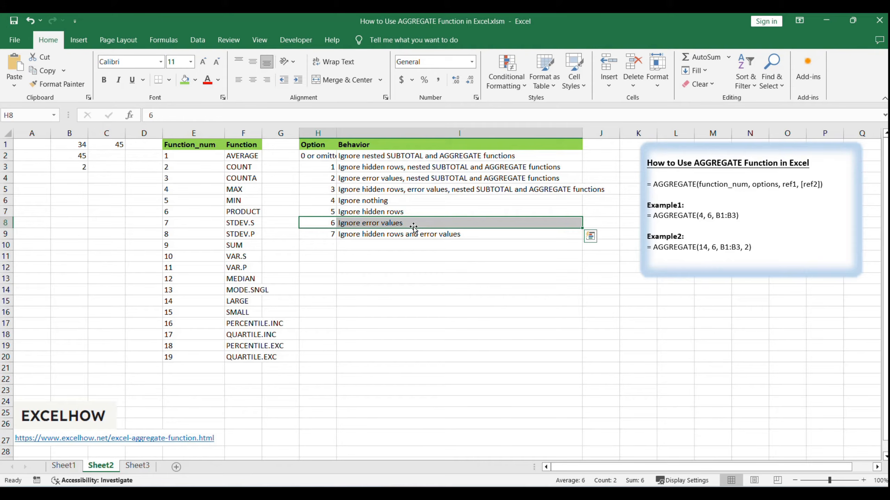
left_click(113, 144)
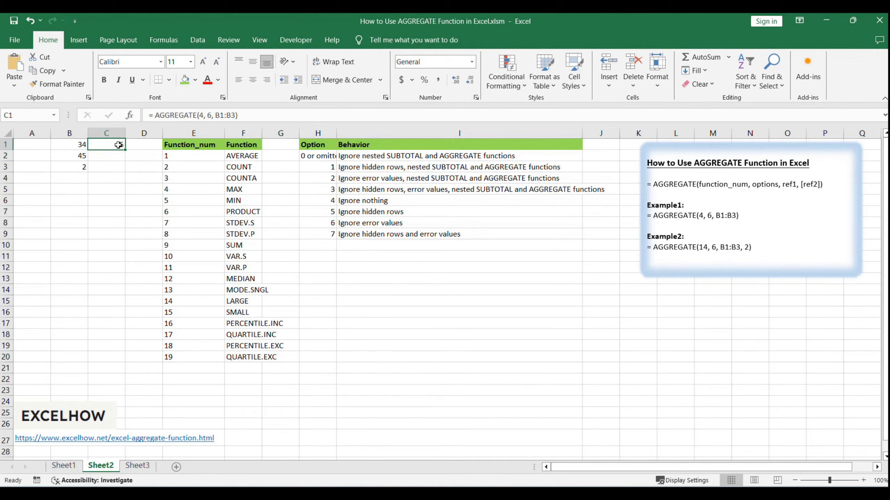
left_click_drag(219, 115, 234, 115)
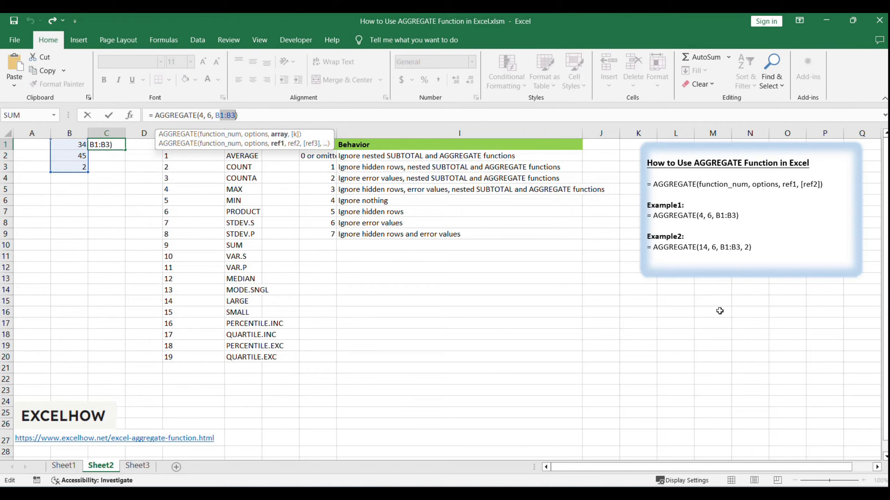
left_click(660, 347)
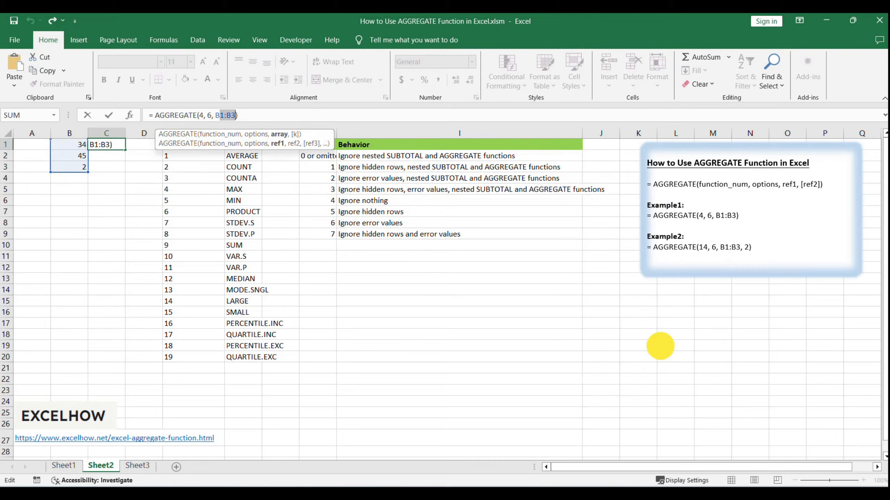
Compare the result in C1 with the source values in B1:B3
left_click(117, 145)
left_click_drag(76, 144, 75, 166)
left_click(75, 155)
left_click(110, 143)
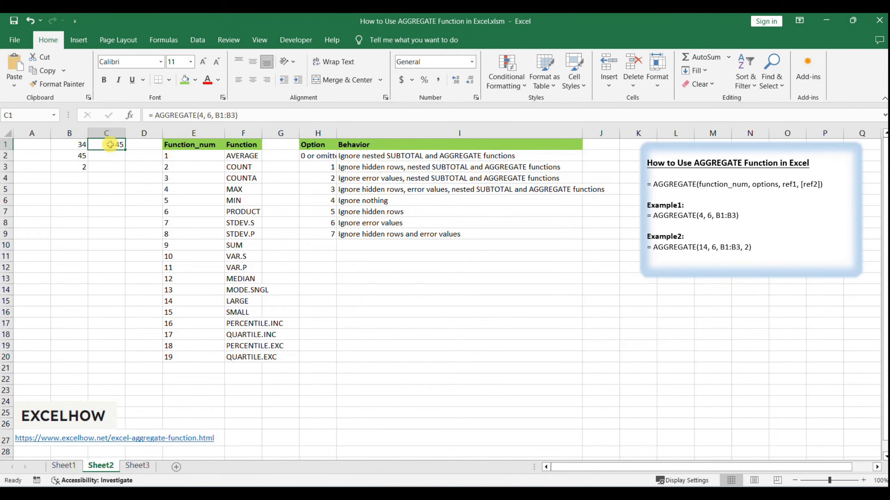
left_click(79, 155)
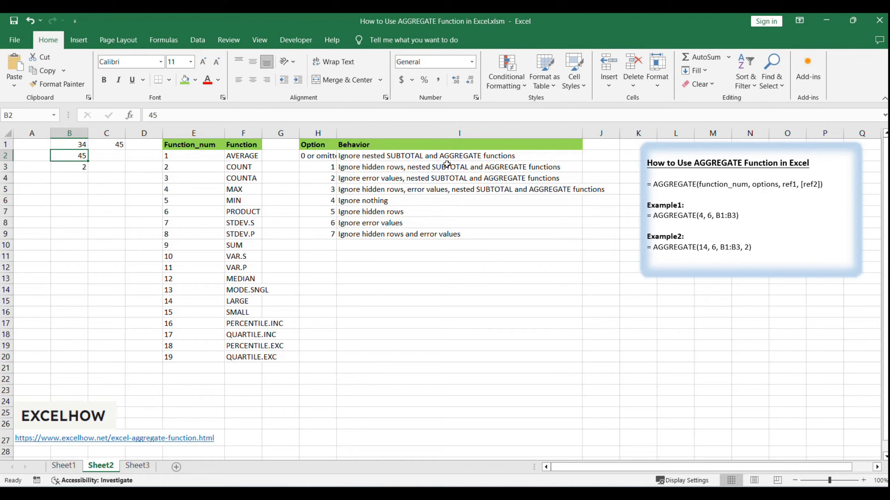
Check the table entries for function number 4 (MAX) and option 6 (Ignore error values)
left_click(221, 189)
left_click_drag(225, 189, 243, 189)
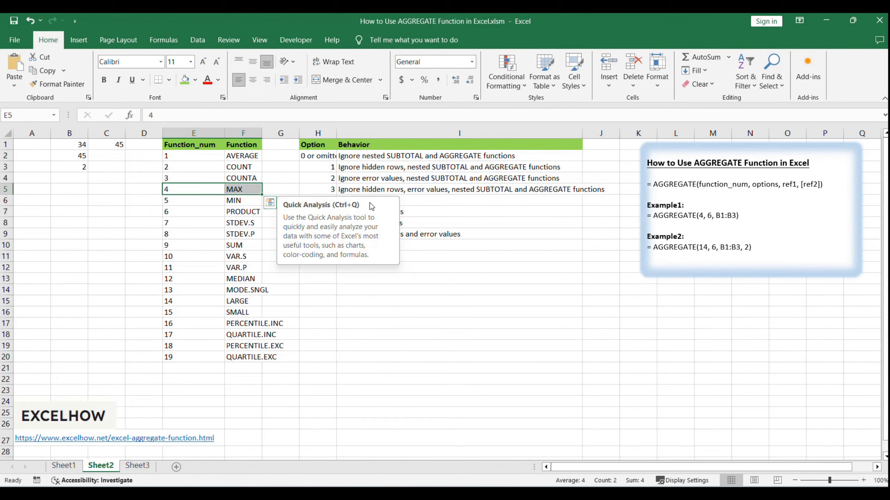
left_click(384, 192)
left_click_drag(332, 224, 426, 225)
left_click(460, 316)
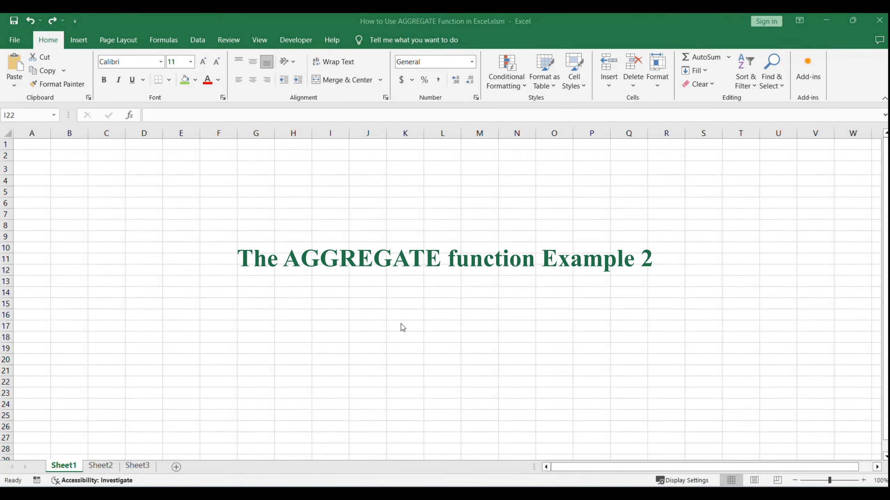
On Sheet2, copy the Example2 formula = AGGREGATE(14, 6, B1:B3, 2) from the notes text box into cell C2
left_click(204, 319)
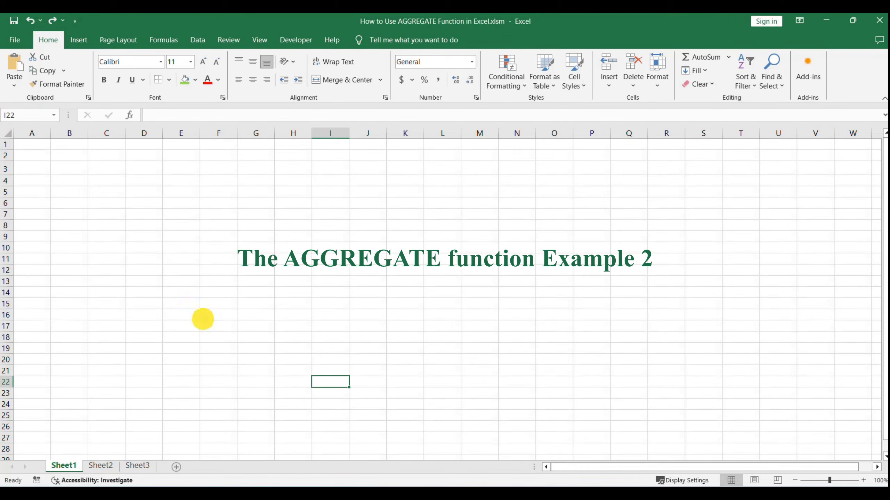
left_click(105, 466)
left_click(491, 335)
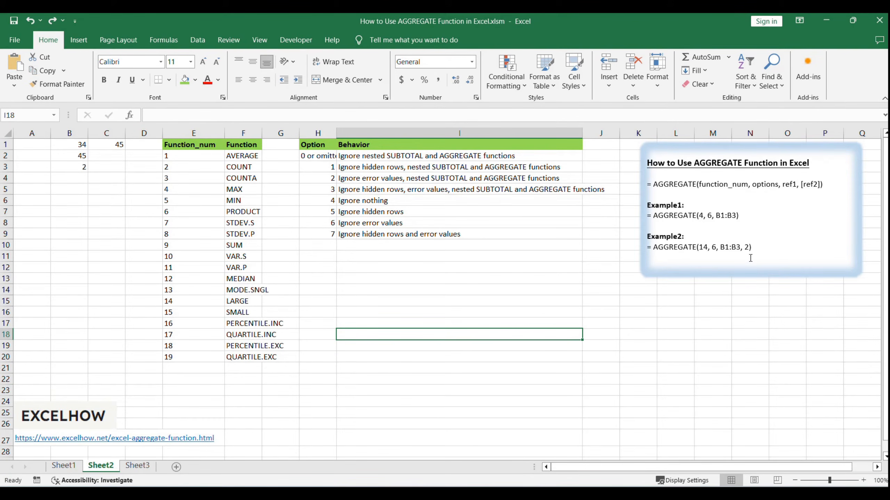
left_click_drag(649, 244, 754, 246)
key("ctrl+c")
left_click(678, 334)
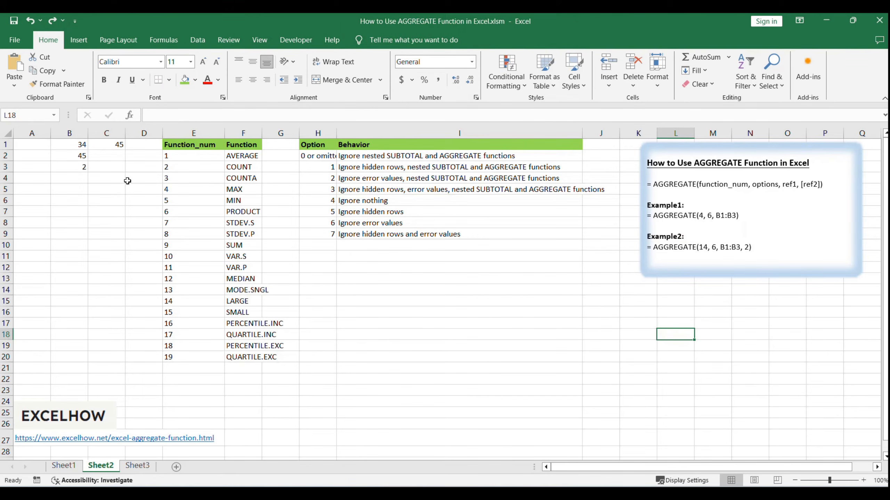
left_click(102, 156)
key("ctrl+v")
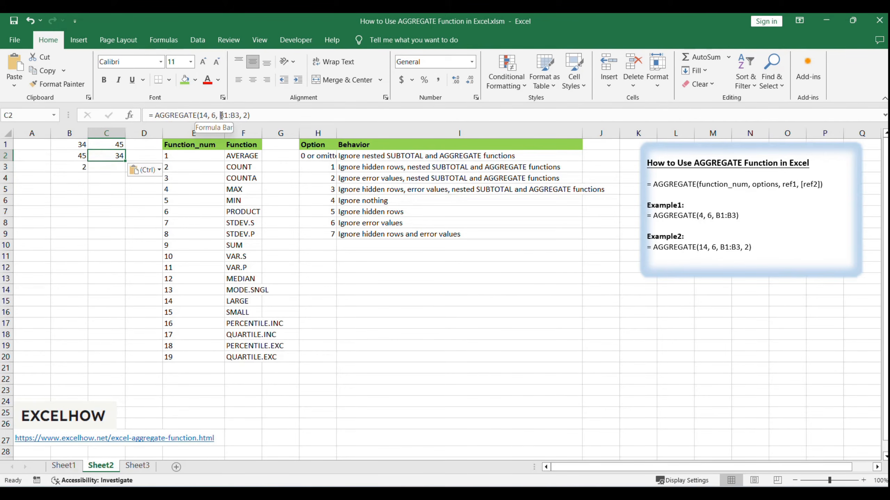
Inspect the k argument and function number 14 in the C2 formula, matching 14 to LARGE in the function table
double_click(245, 115)
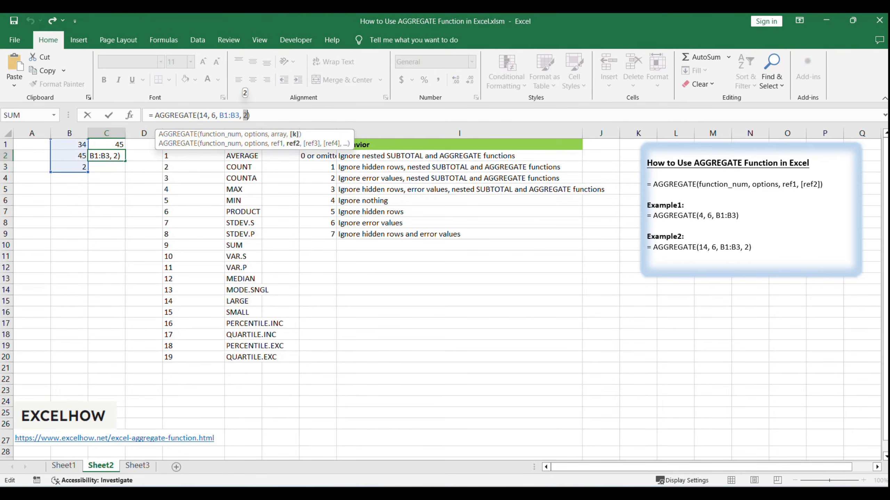
left_click(205, 116)
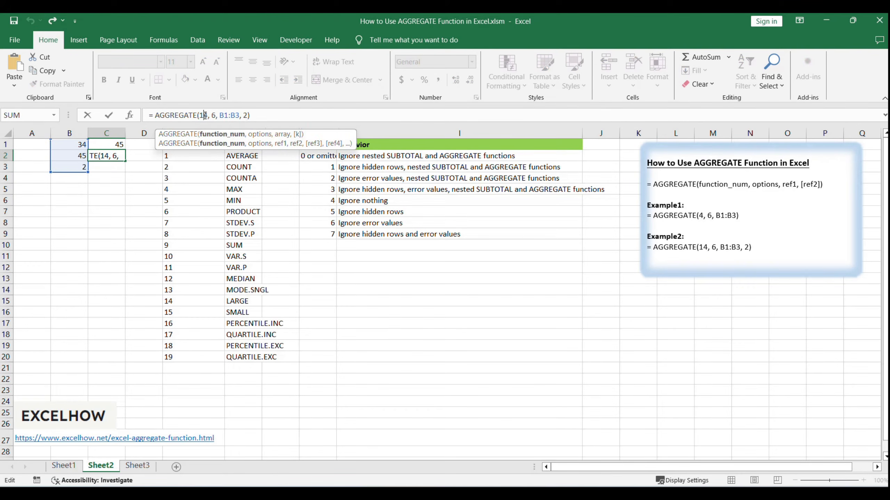
left_click(247, 302)
left_click_drag(180, 302, 246, 301)
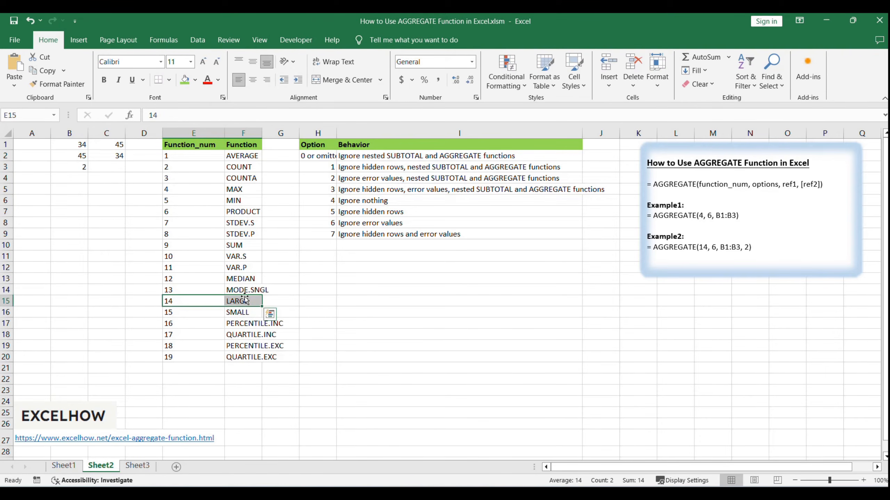
Check the options argument 6 and the B1:B3 reference in the C2 formula against the Ignore error values entry
left_click(113, 156)
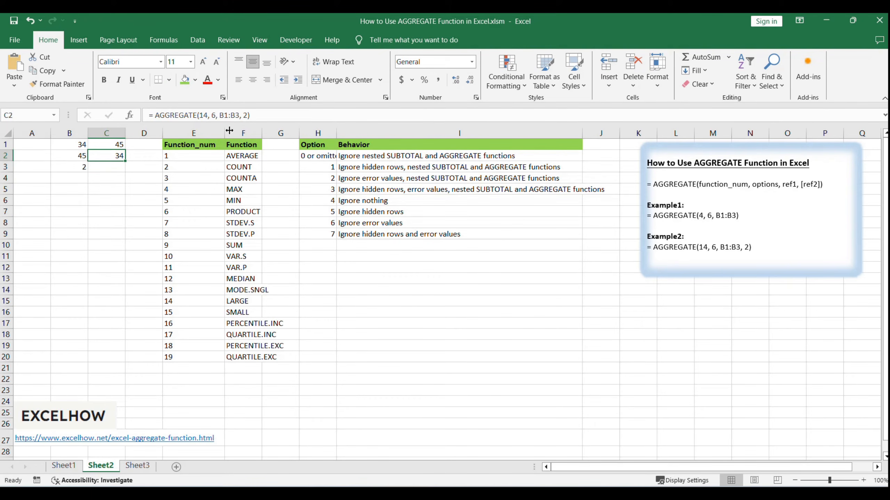
left_click(214, 115)
left_click_drag(215, 115, 210, 115)
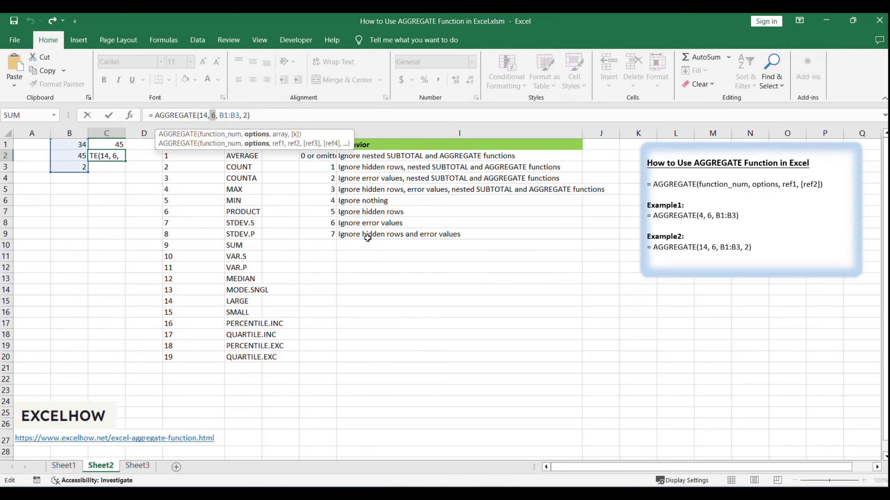
left_click(319, 223)
left_click_drag(319, 223, 380, 223)
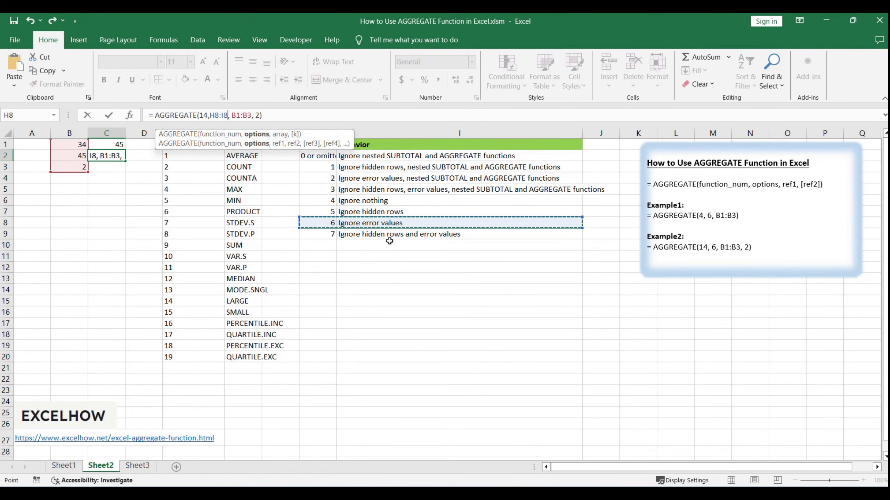
key("Escape")
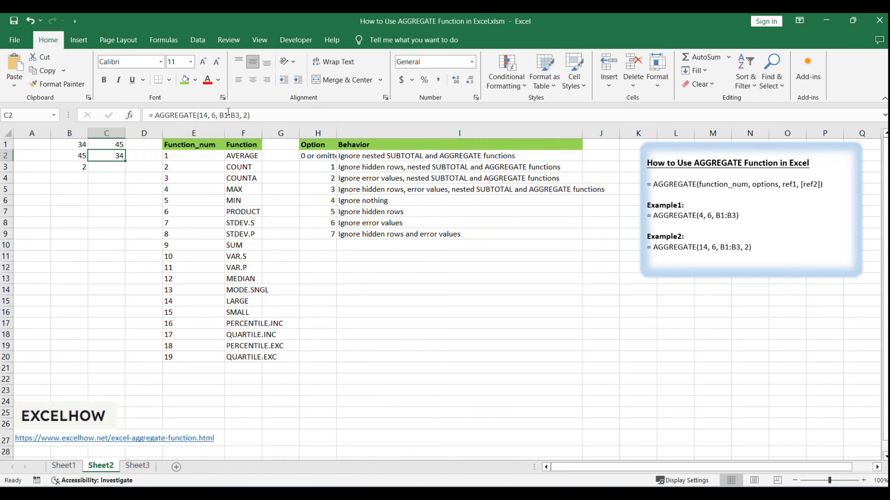
left_click(228, 115)
left_click(384, 226)
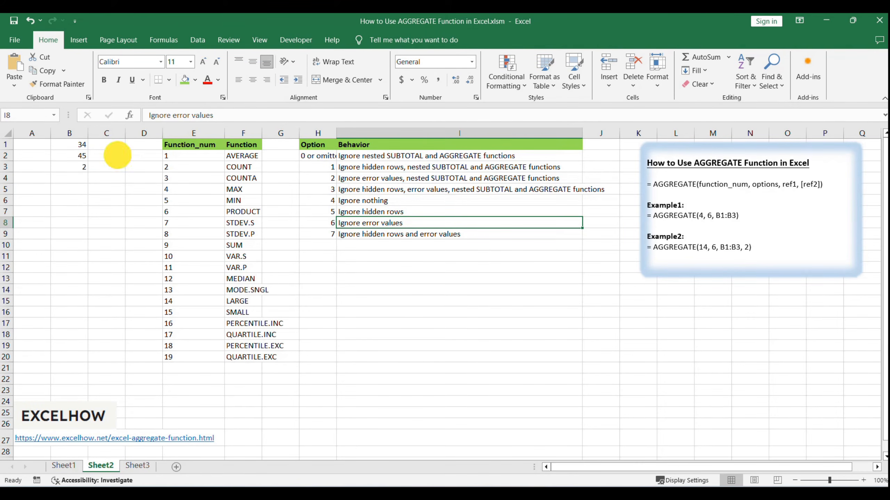
Review the last argument, 2, in the C2 formula and the option 6 entry in the Option column
left_click(118, 155)
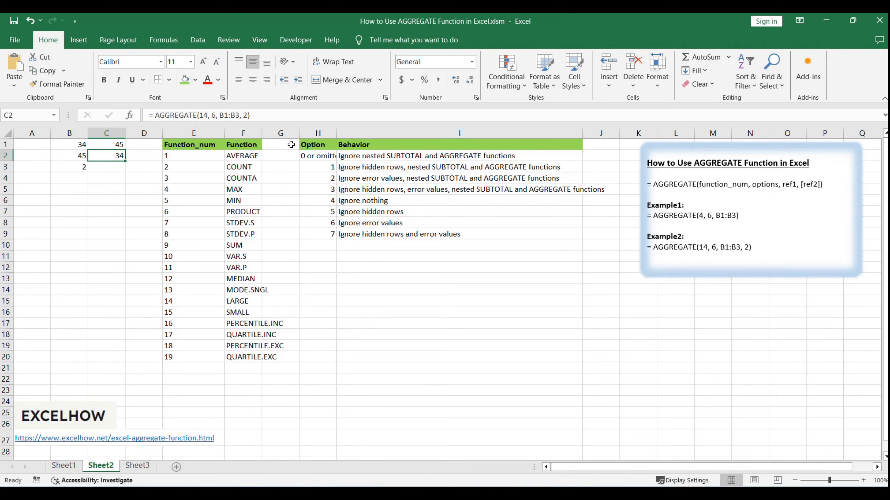
left_click(243, 115)
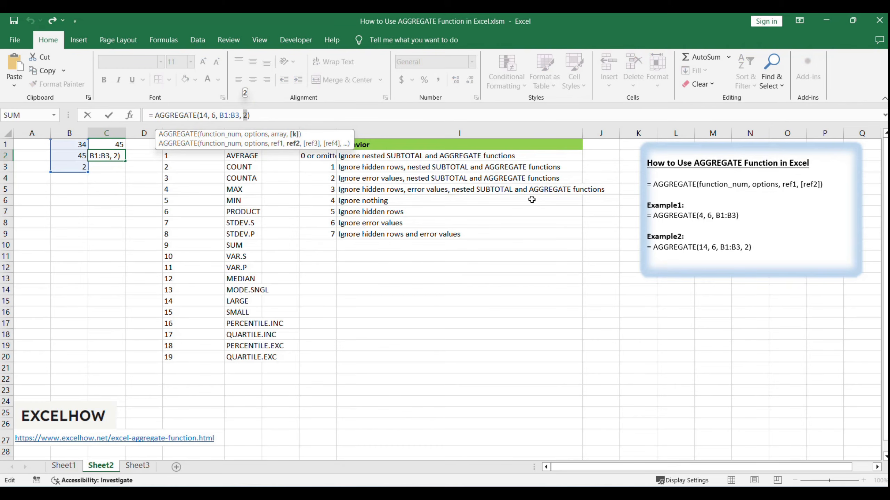
left_click(311, 255)
key("Escape")
left_click(308, 223)
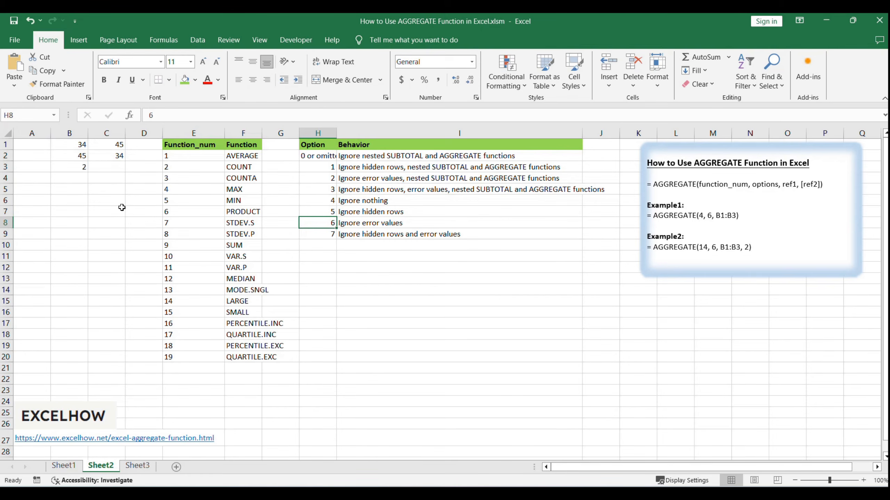
Compare the result of the formula in C2 with the source values in B1:B3
left_click(114, 157)
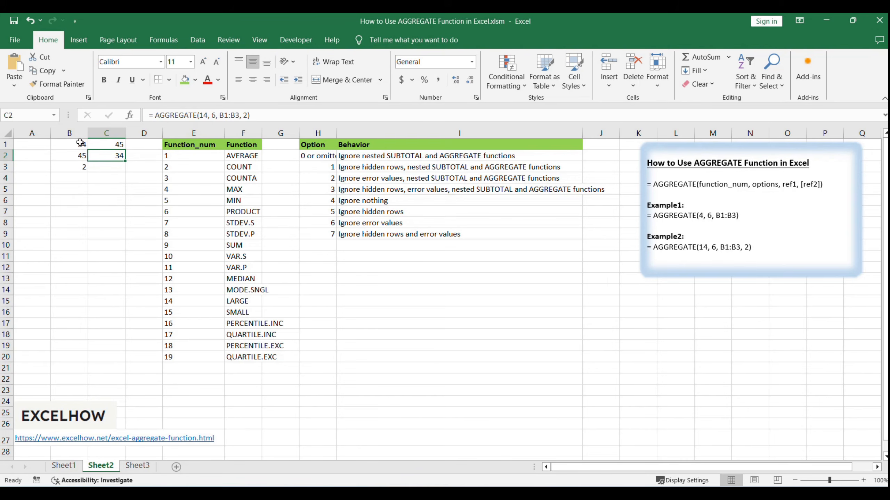
left_click_drag(80, 142, 74, 167)
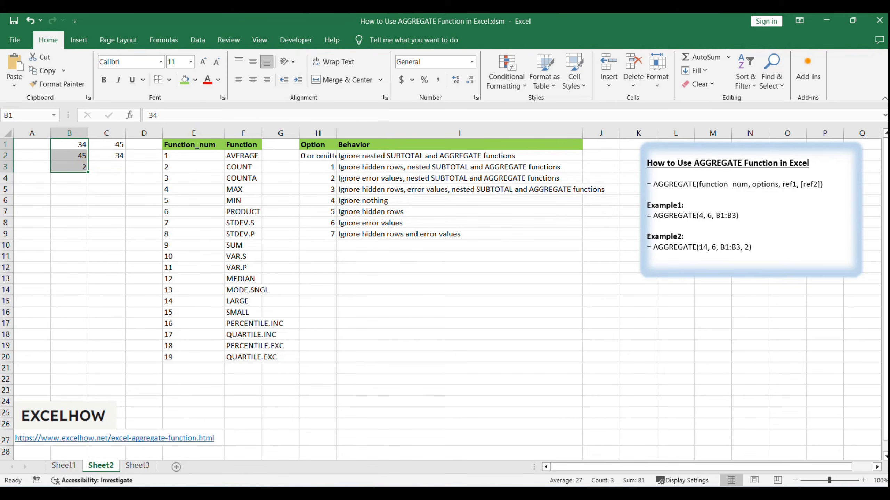
left_click(547, 323)
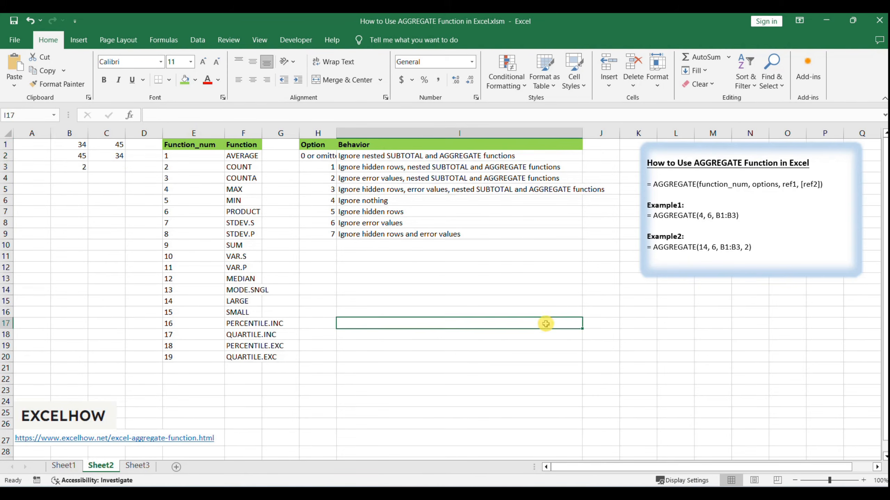
left_click(704, 321)
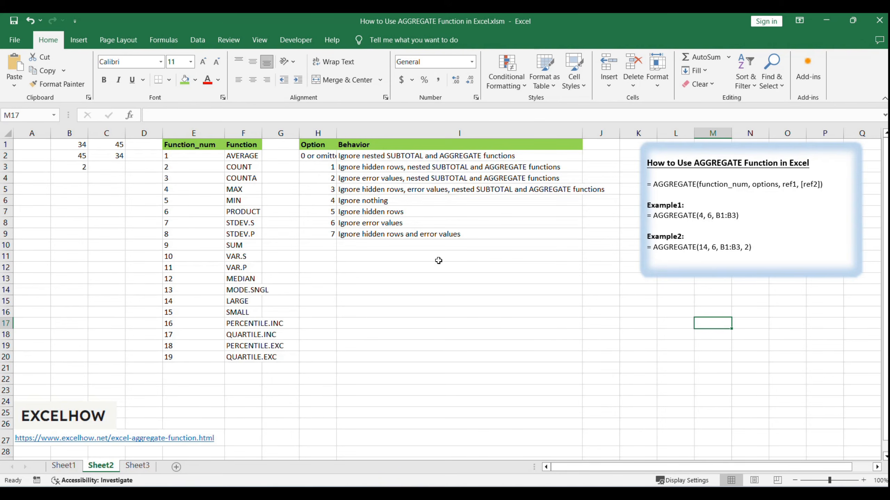
left_click(114, 155)
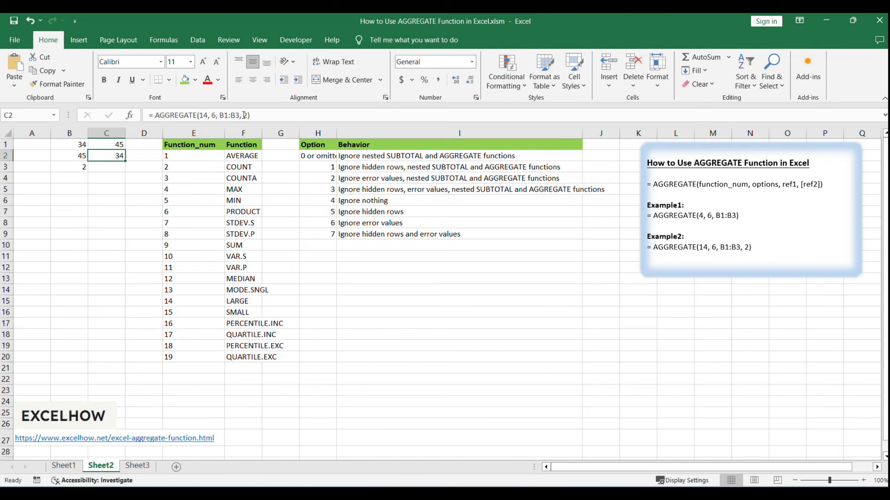
left_click(78, 147)
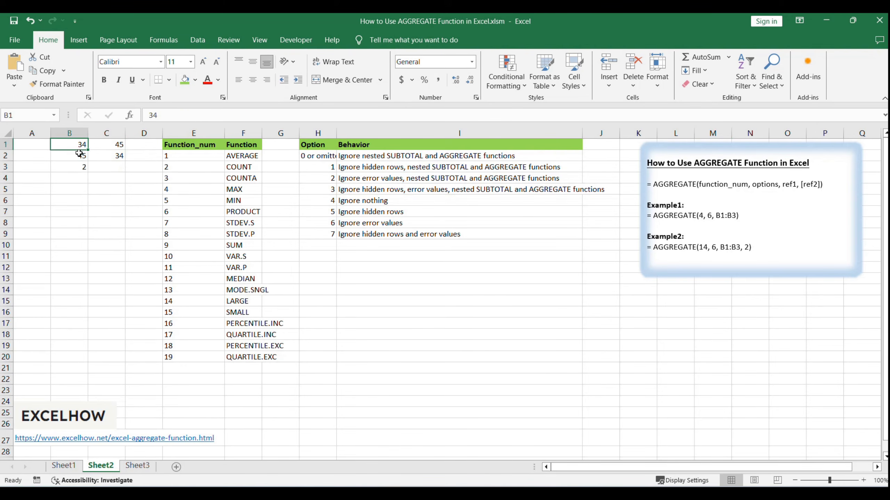
left_click(117, 154)
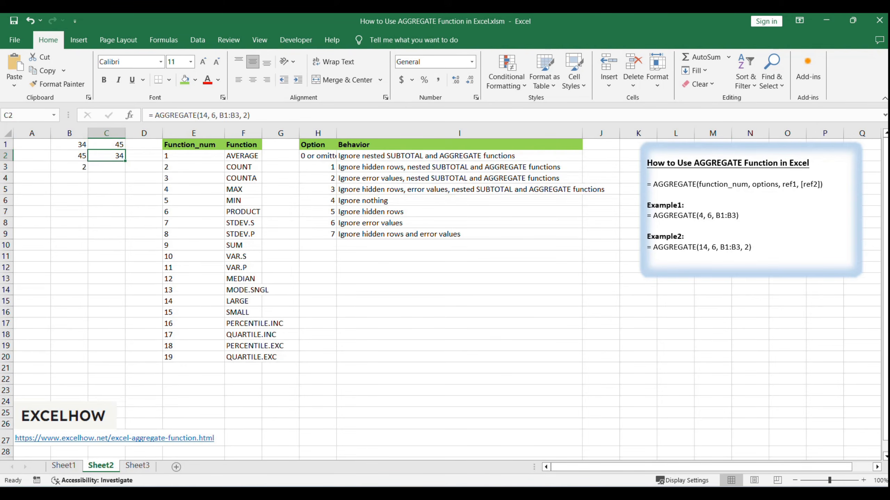